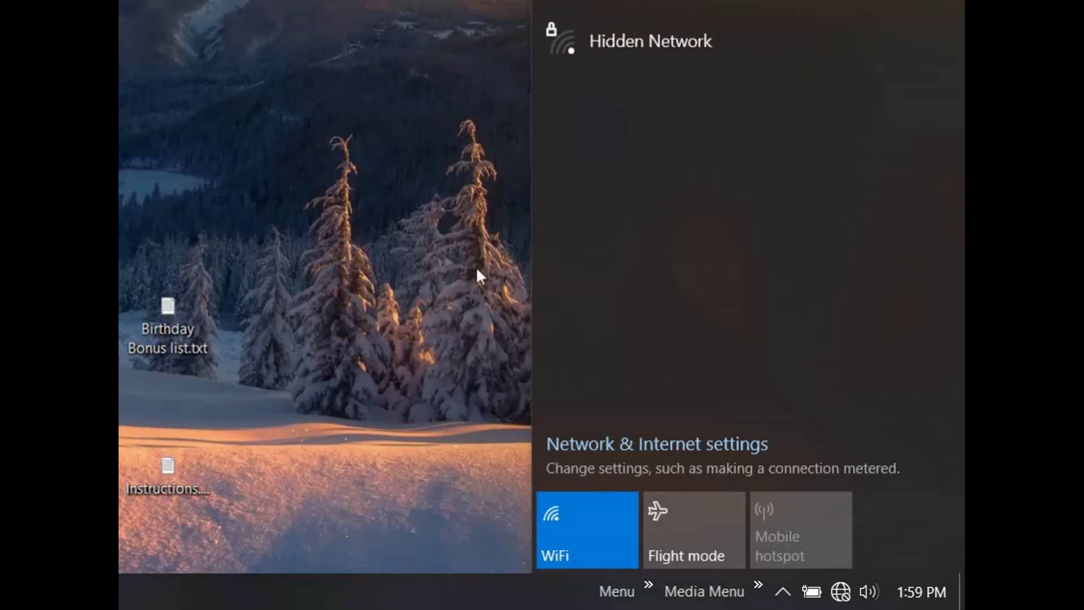
Turn Wi-Fi off using the WiFi tile in the taskbar network flyout
click(622, 540)
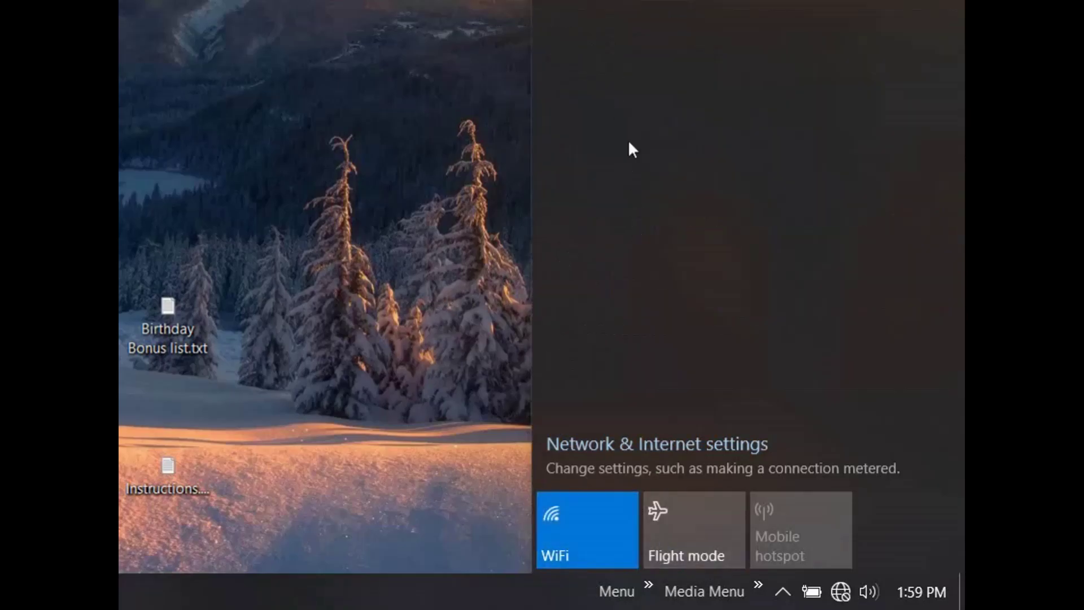
click(619, 521)
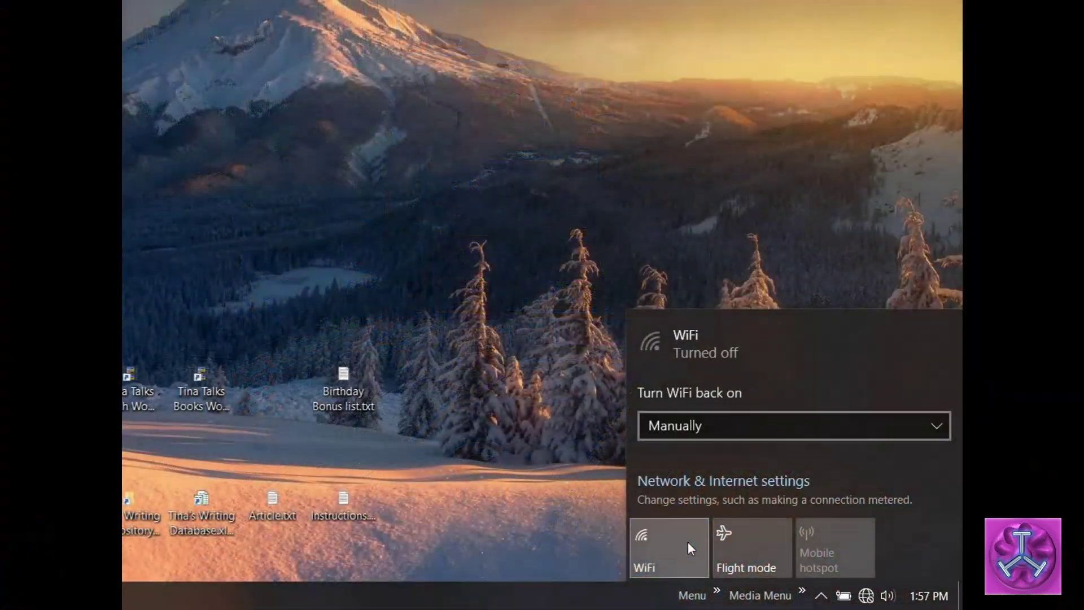
Toggle Wi-Fi and flight mode until HUAWEI-B525-70B1 appears, then close the network flyout
click(688, 541)
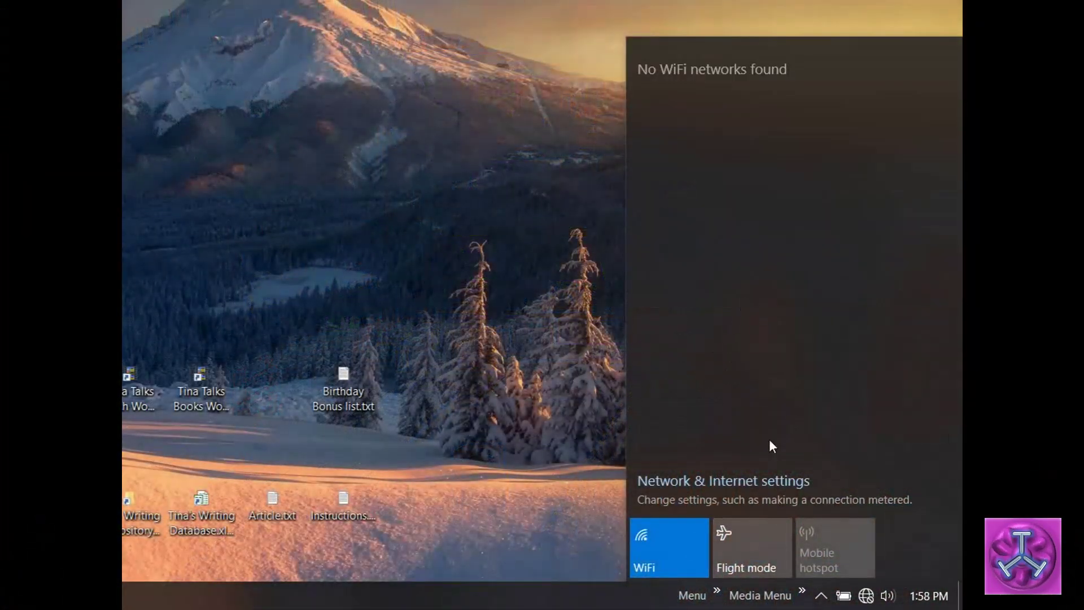
click(685, 541)
click(685, 541)
click(745, 564)
click(741, 553)
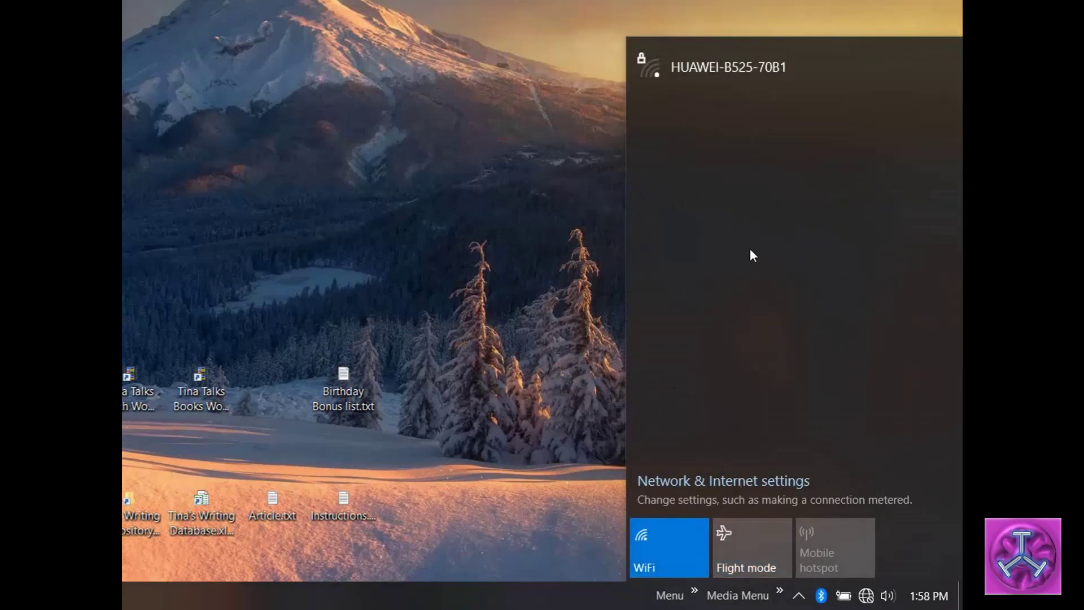
click(508, 262)
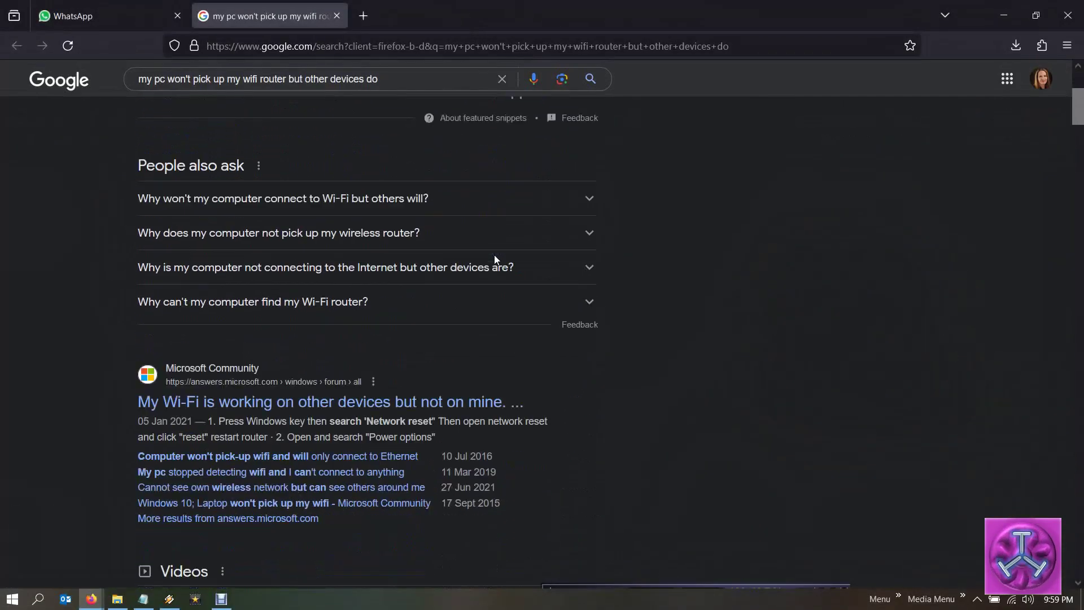
Scroll through the Google Wi-Fi troubleshooting results down to Huawei's article
scroll(469, 270, down, 4)
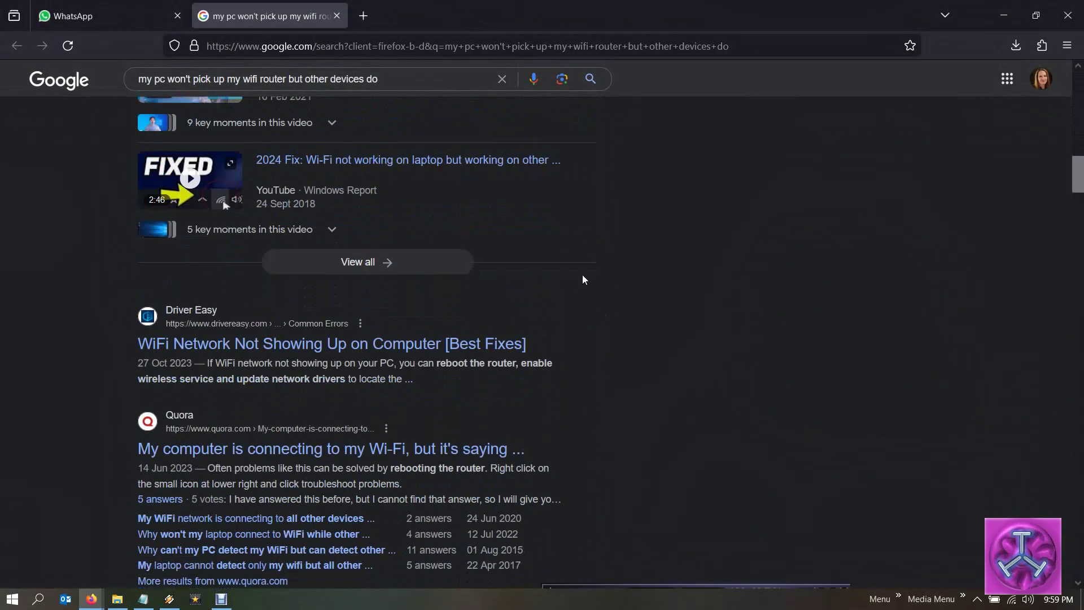
scroll(600, 276, down, 3)
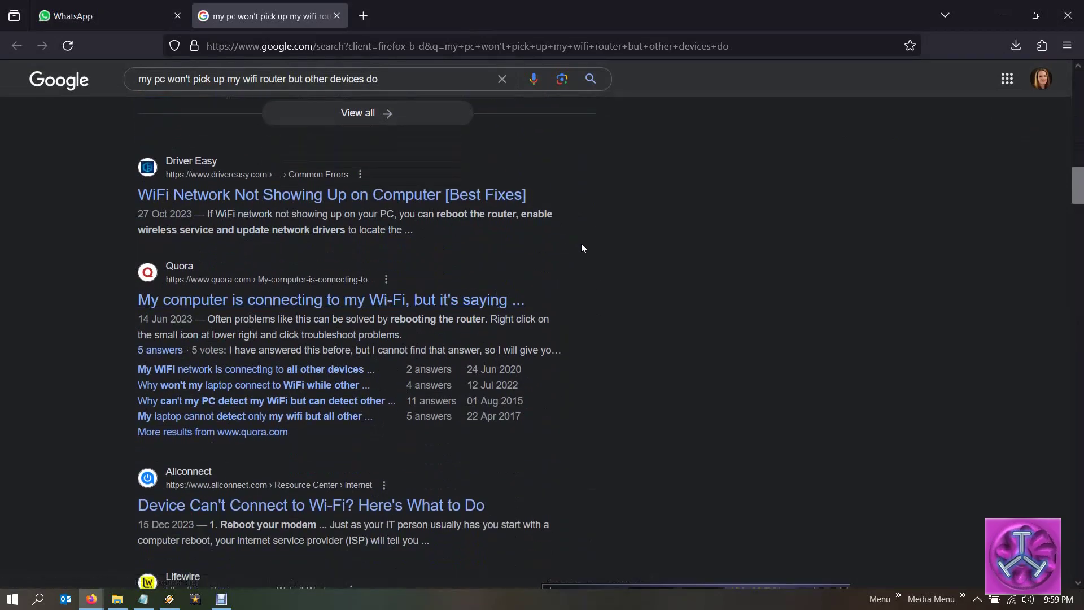
scroll(540, 252, down, 4)
scroll(475, 270, down, 1)
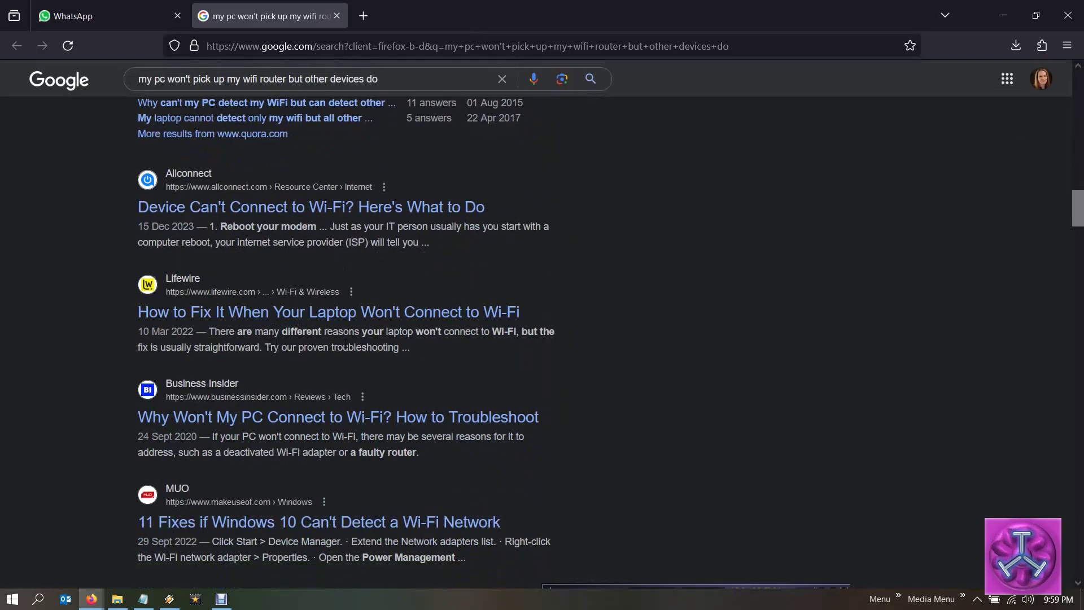
scroll(521, 345, down, 6)
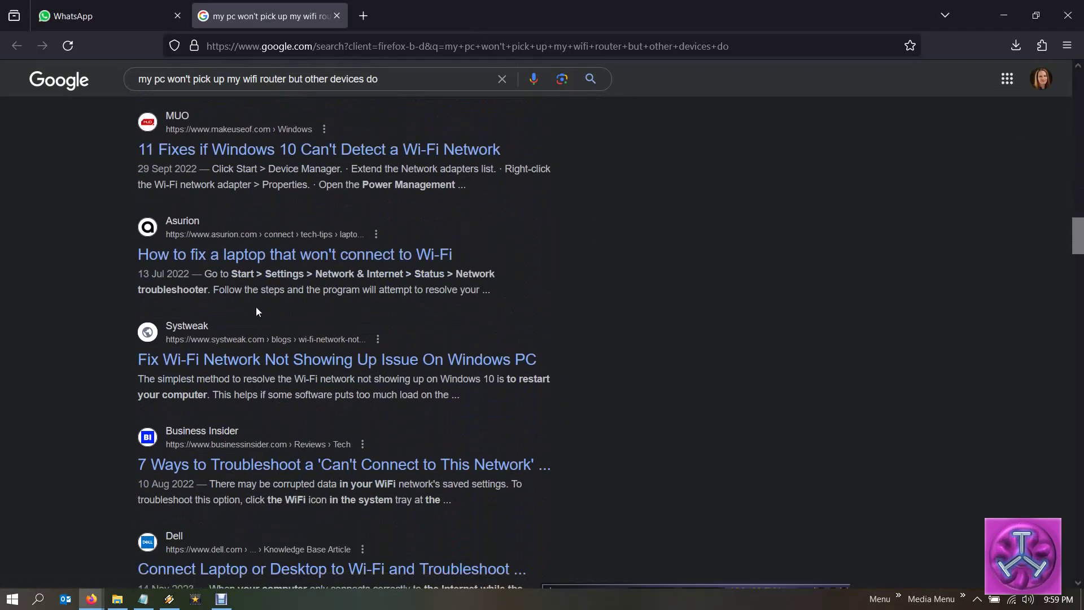
scroll(235, 305, down, 1)
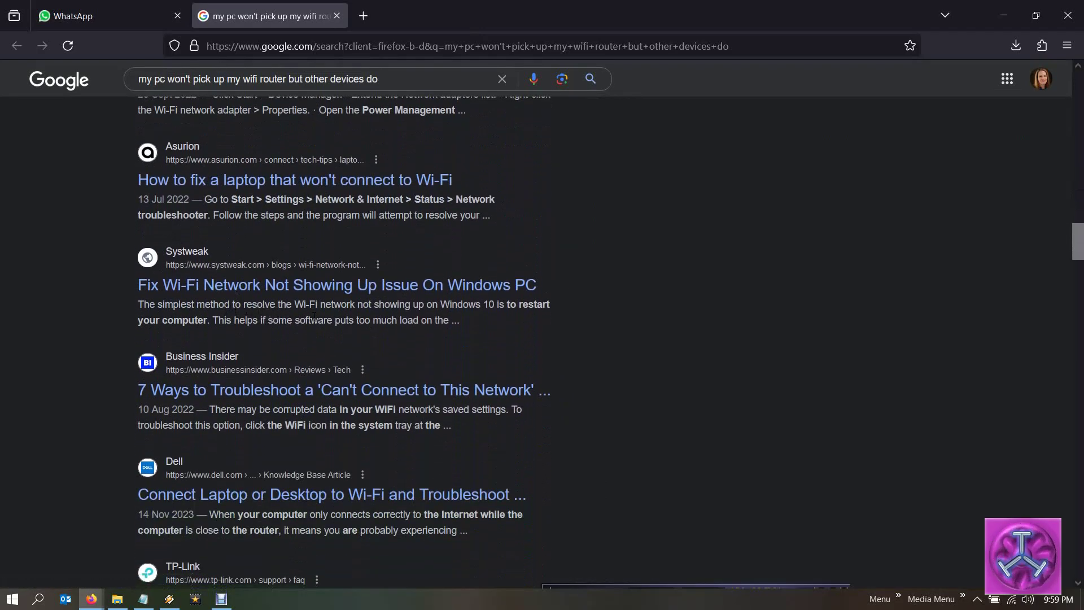
scroll(313, 316, down, 2)
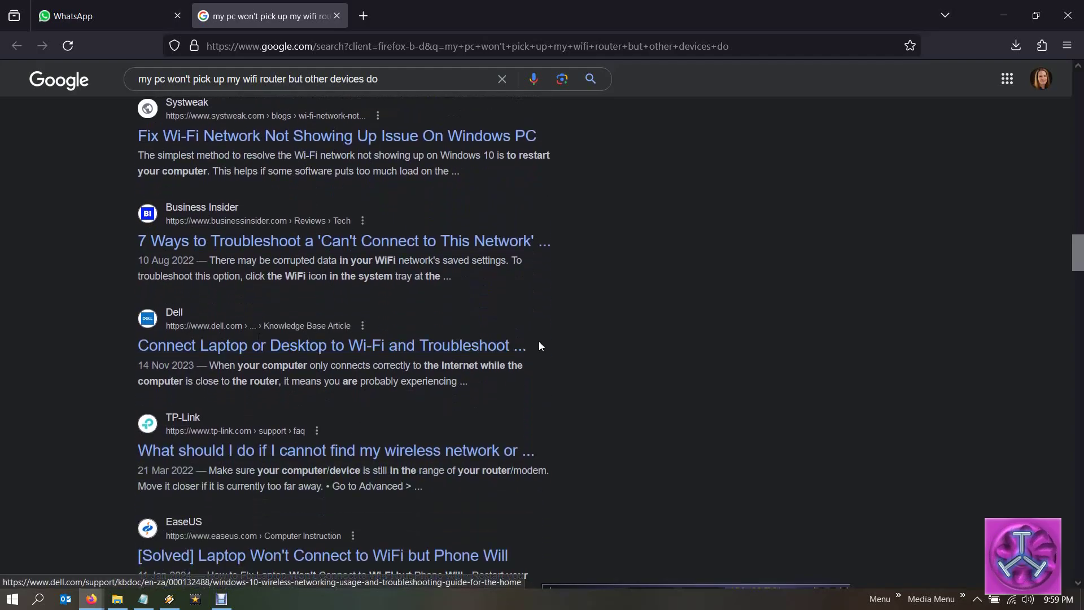
scroll(538, 345, down, 2)
scroll(261, 356, down, 3)
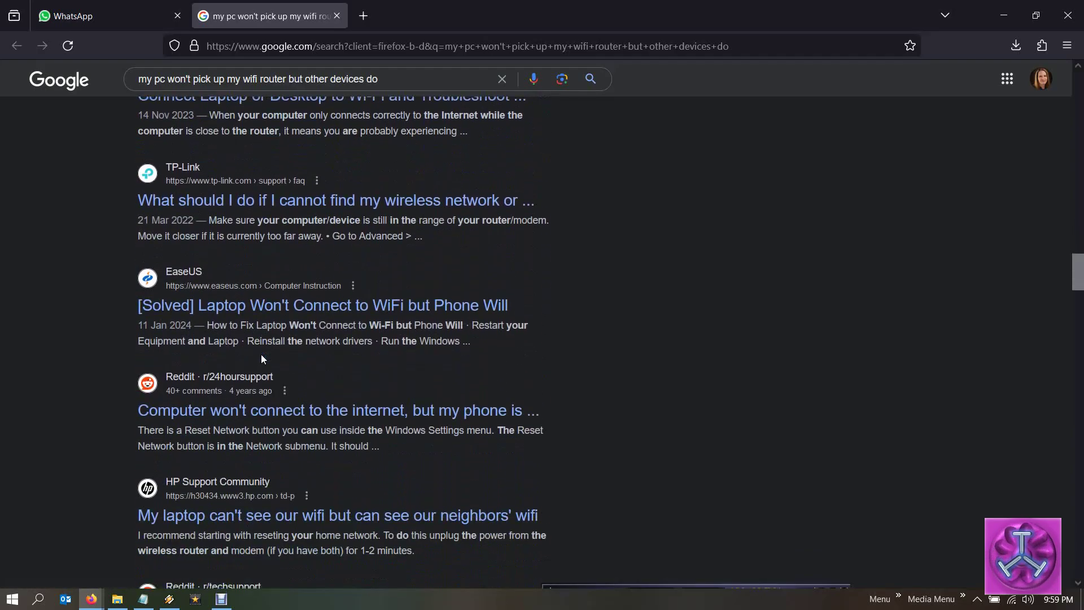
scroll(412, 349, down, 5)
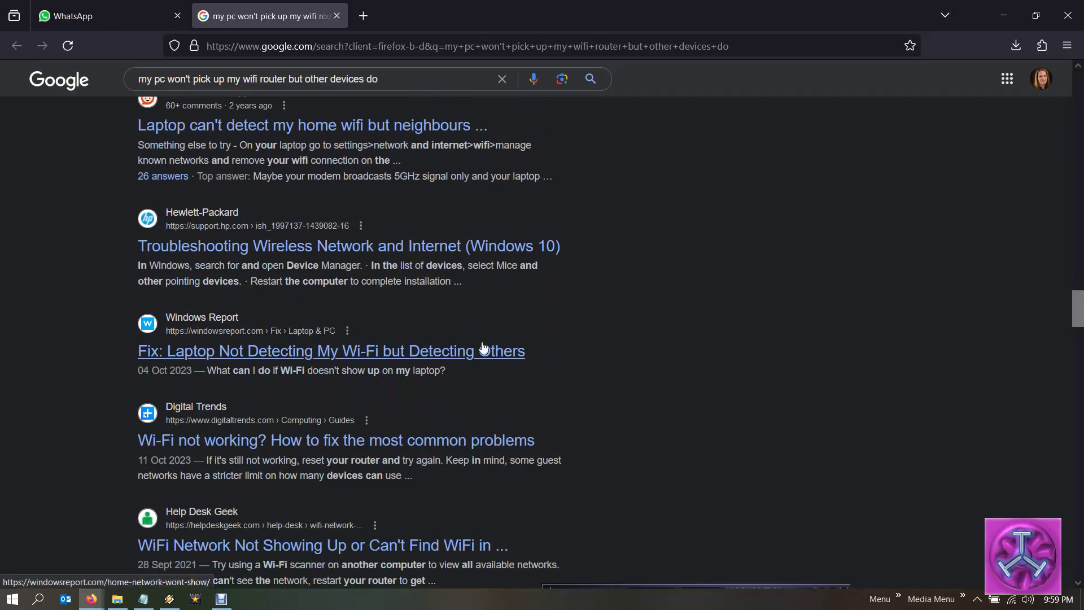
scroll(553, 335, down, 2)
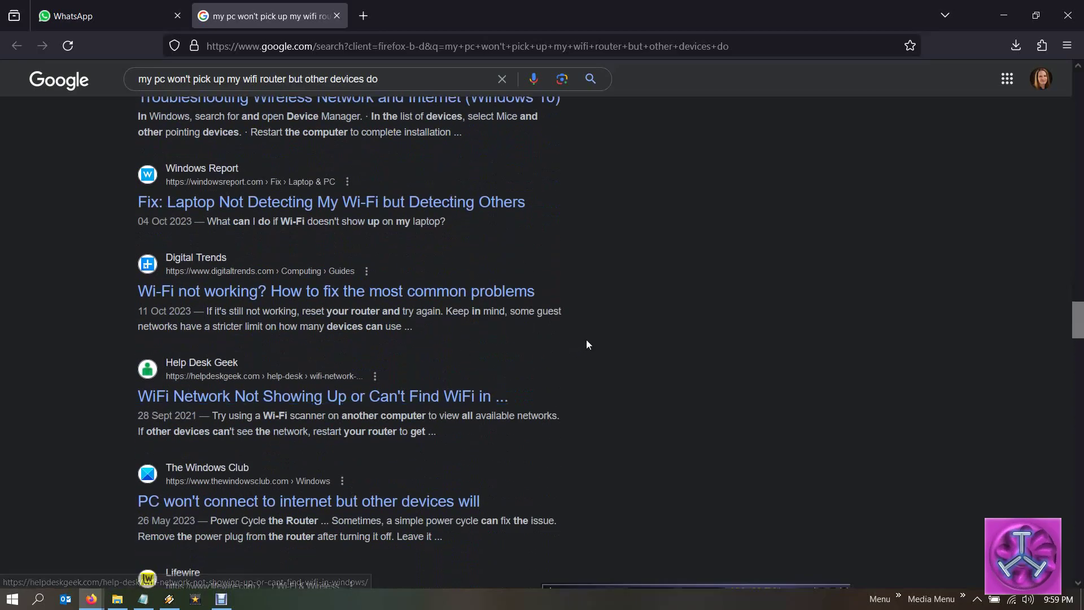
scroll(585, 342, down, 1)
scroll(581, 345, down, 2)
scroll(378, 395, down, 4)
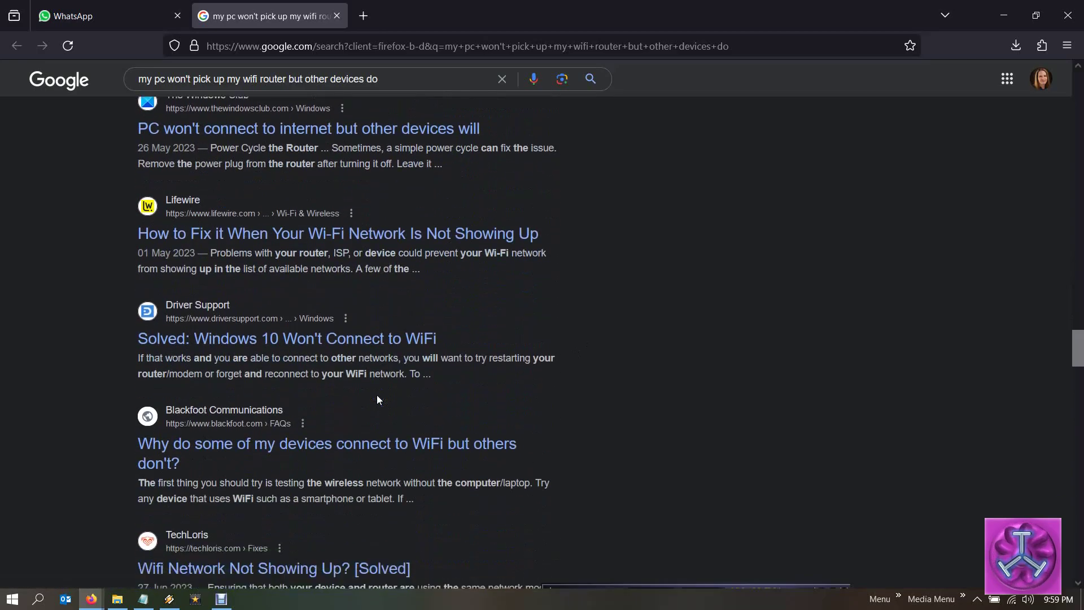
scroll(369, 378, down, 3)
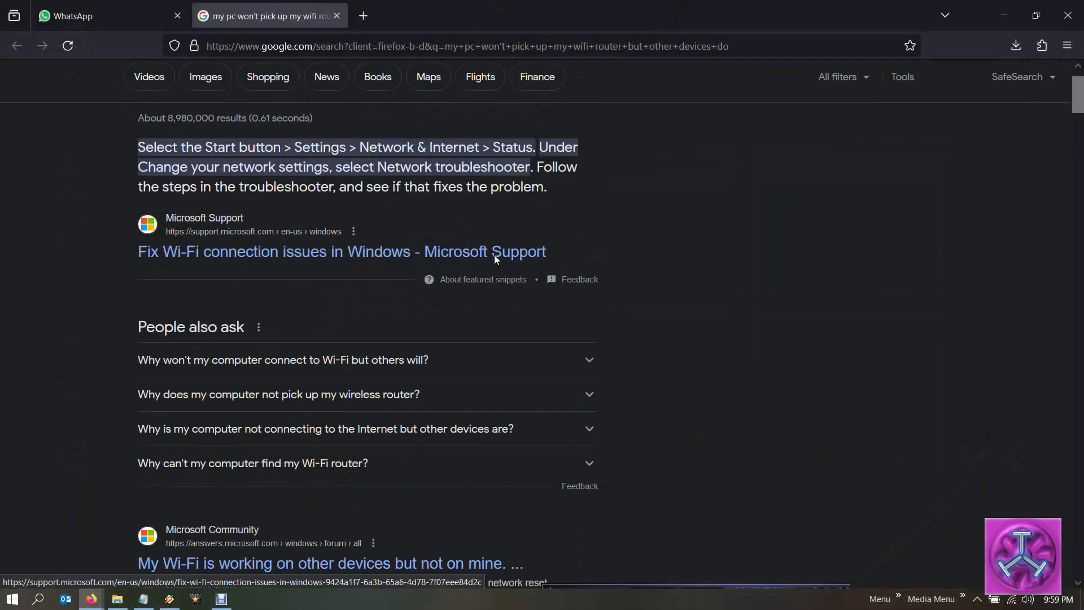
Scroll the Google results past the videos to the Driver Easy, Quora and Lifewire articles
scroll(494, 255, down, 15)
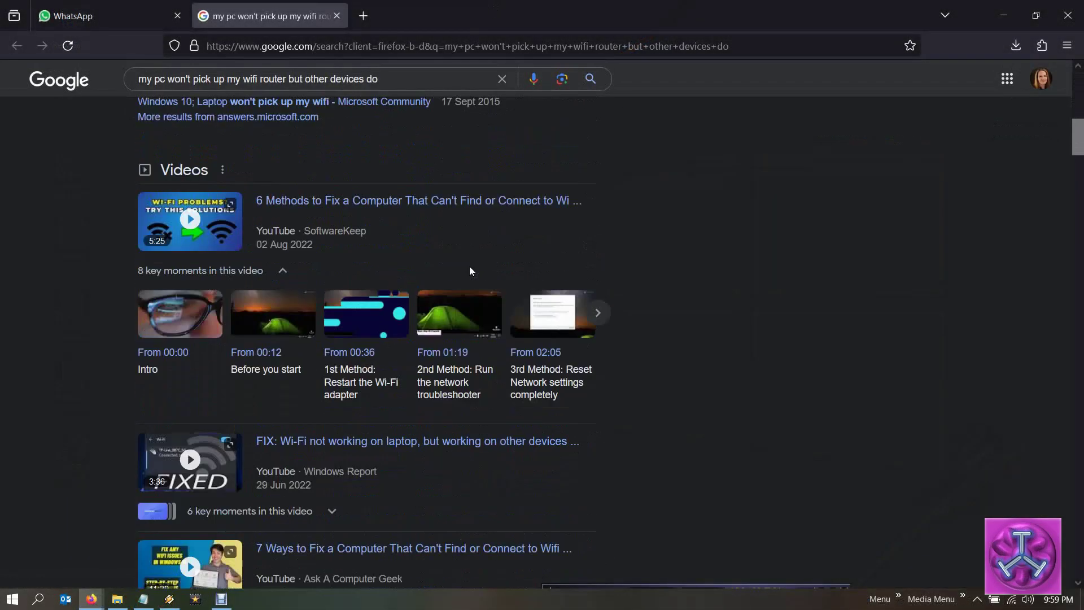
scroll(582, 274, down, 4)
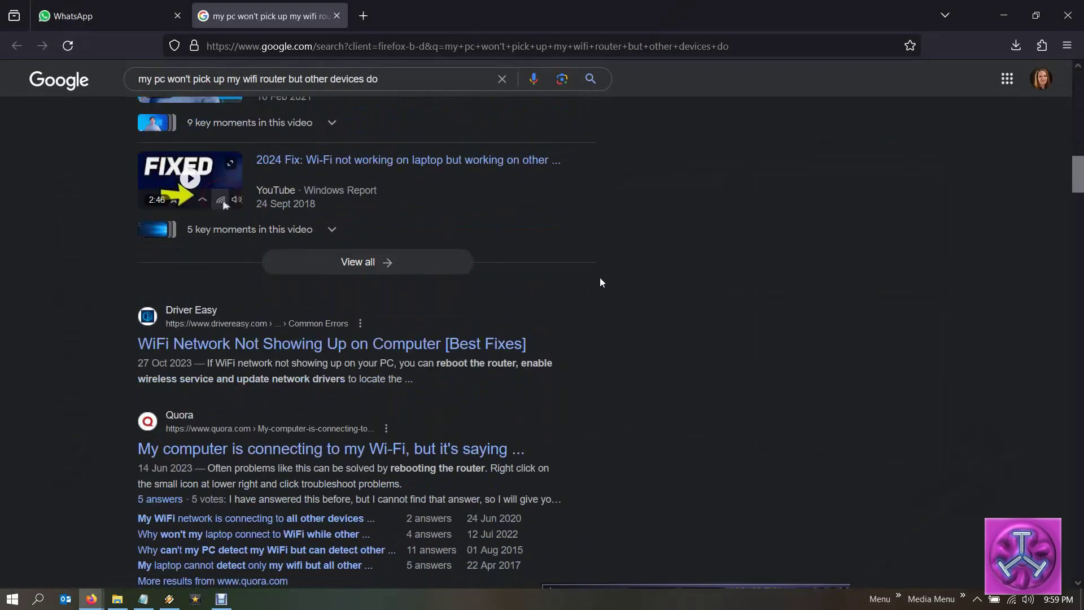
scroll(599, 276, down, 3)
scroll(581, 245, down, 4)
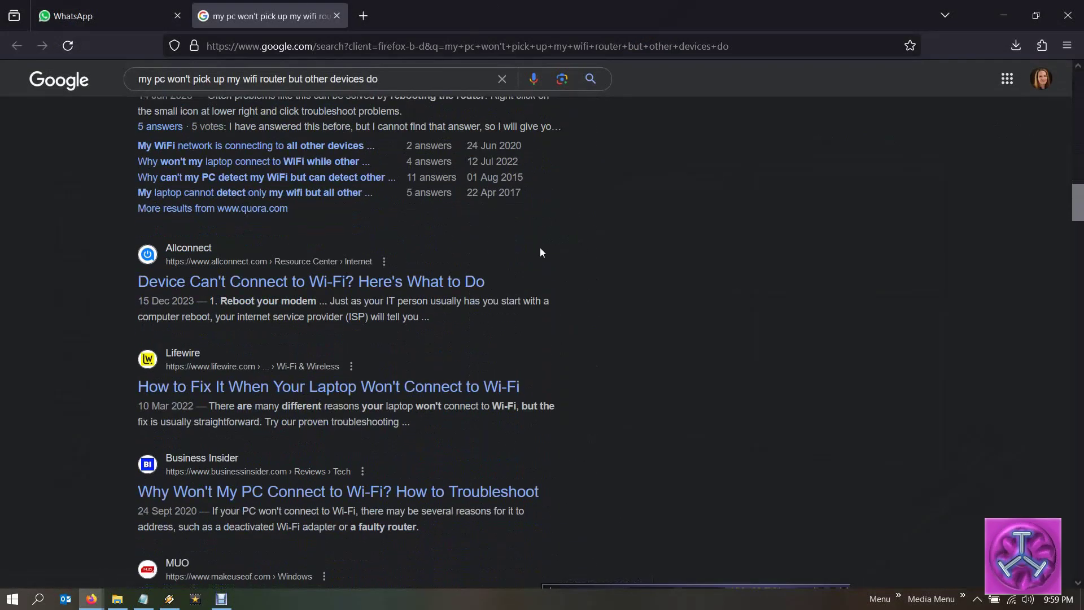
scroll(468, 266, down, 1)
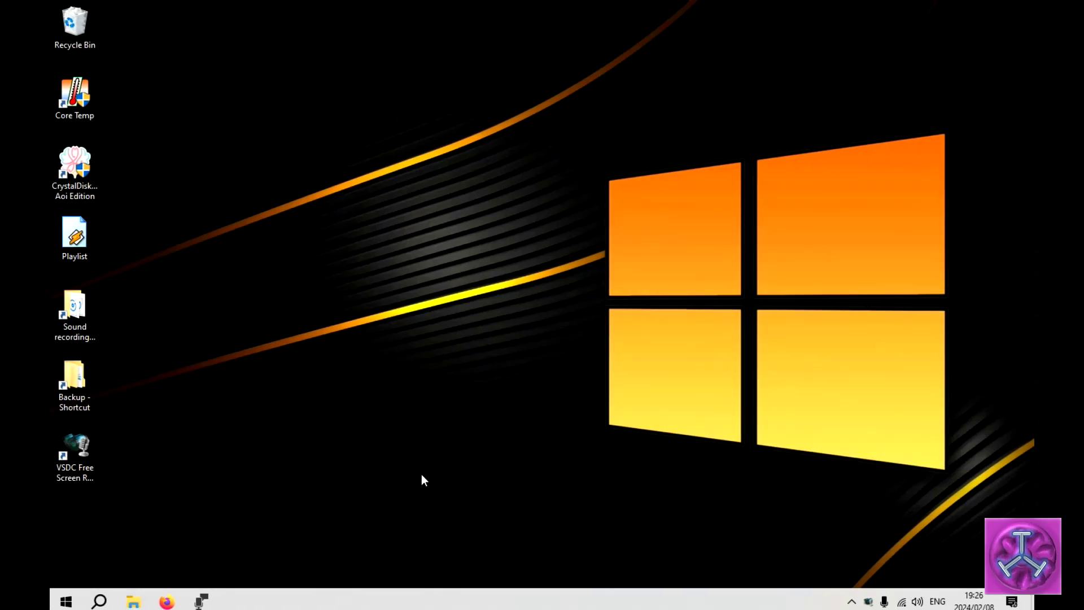
Go to Settings > Network & Internet > Wi-Fi and open the Android AP network's properties
click(65, 601)
click(96, 539)
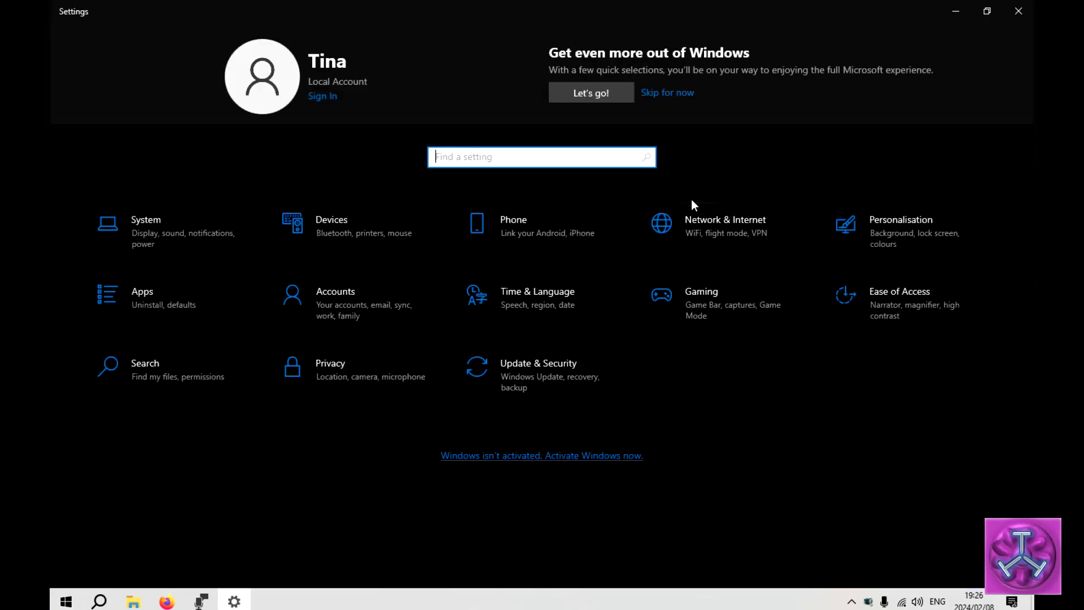
click(703, 225)
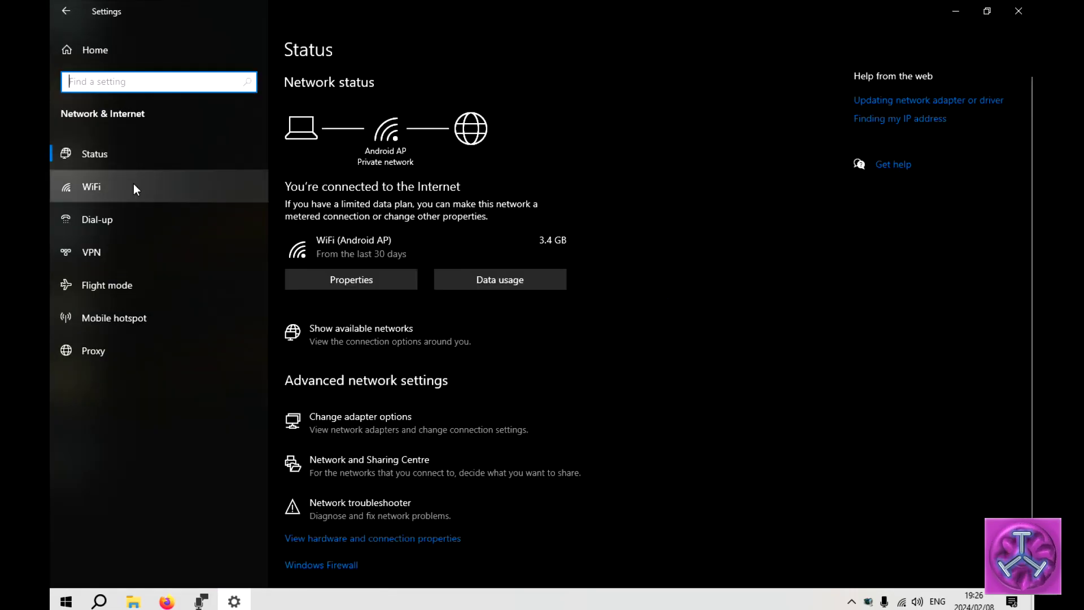
click(117, 191)
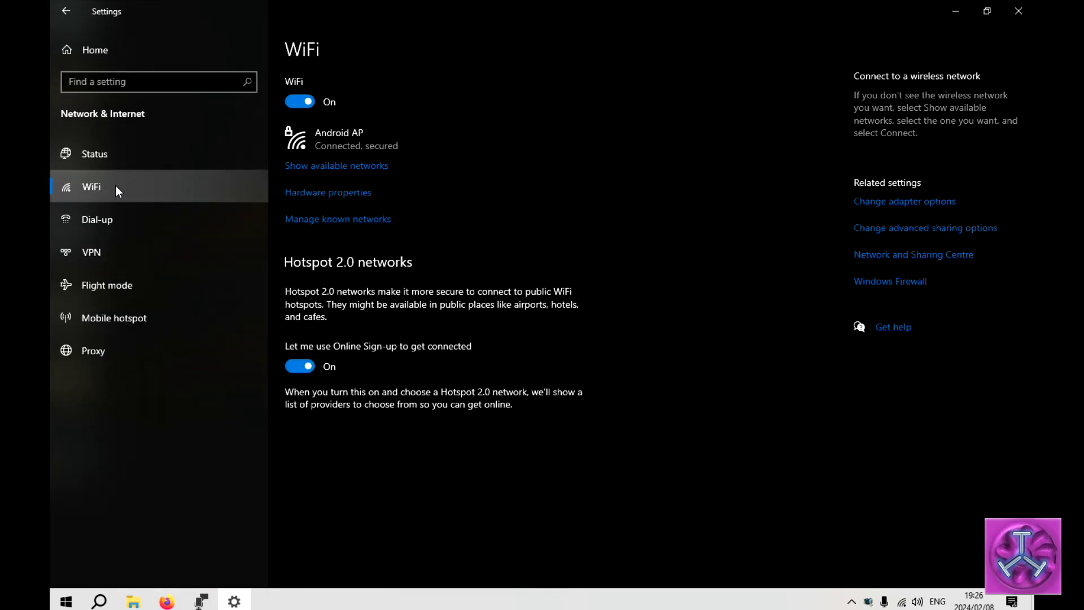
click(389, 142)
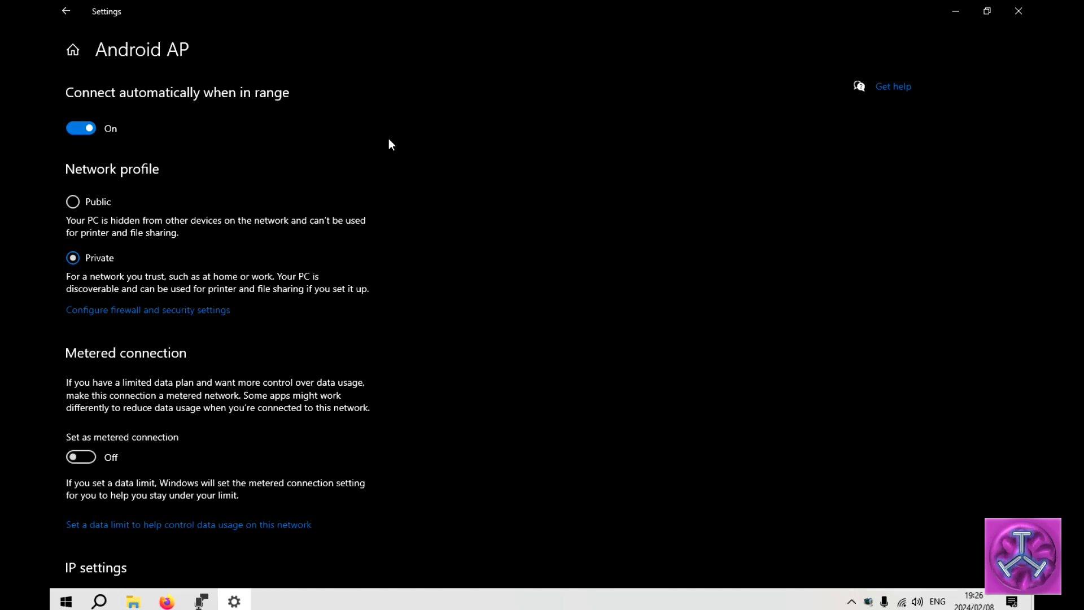
Select the IPv4 DNS server value 192.168.8.1 in Android AP's properties and copy it
scroll(384, 155, down, 3)
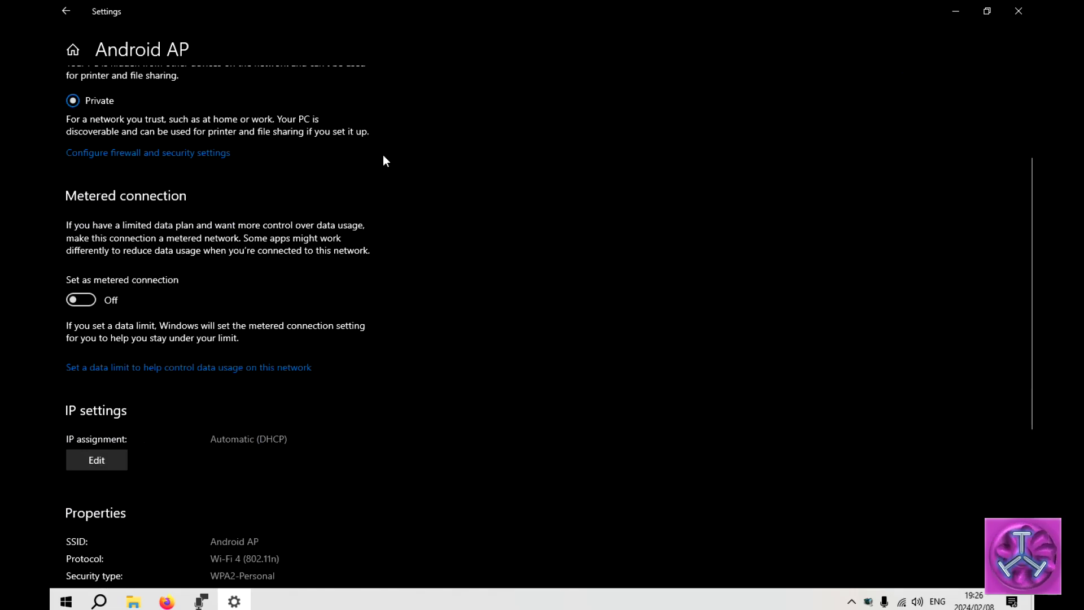
scroll(383, 161, down, 2)
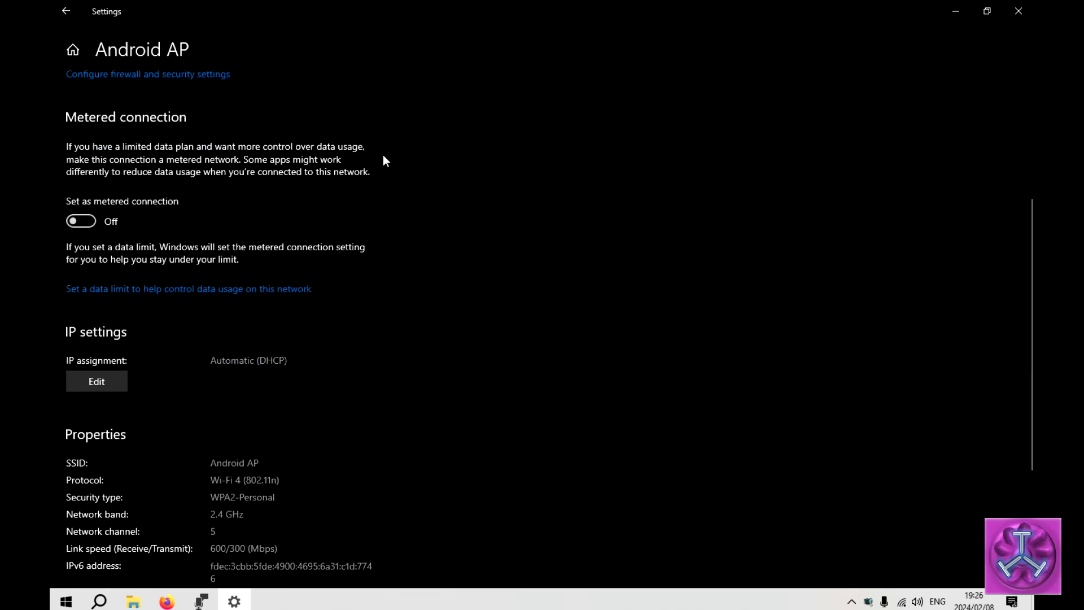
scroll(383, 161, down, 4)
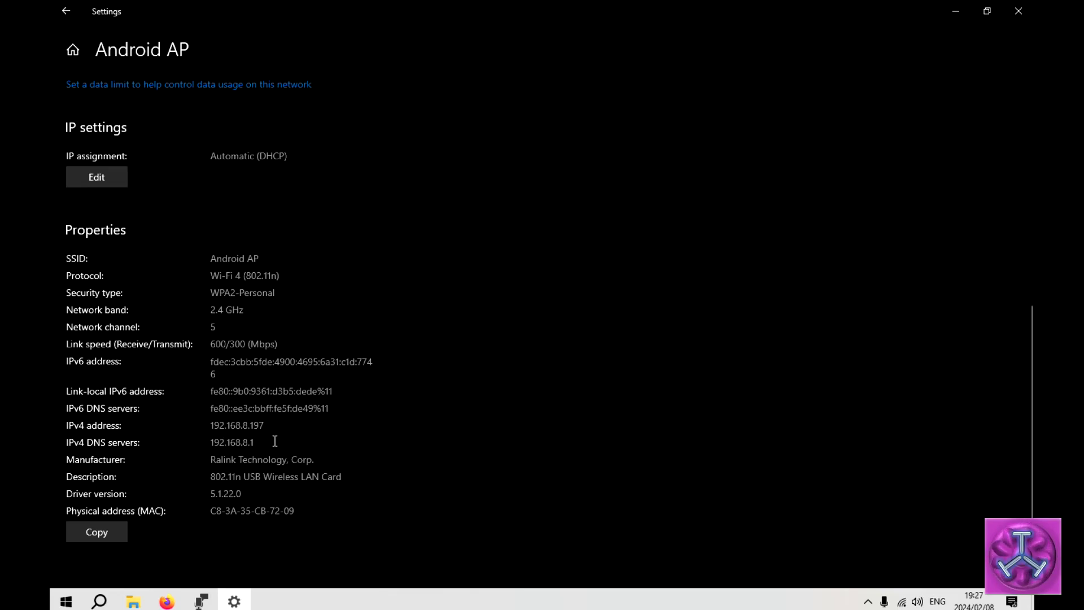
drag(273, 443, 208, 442)
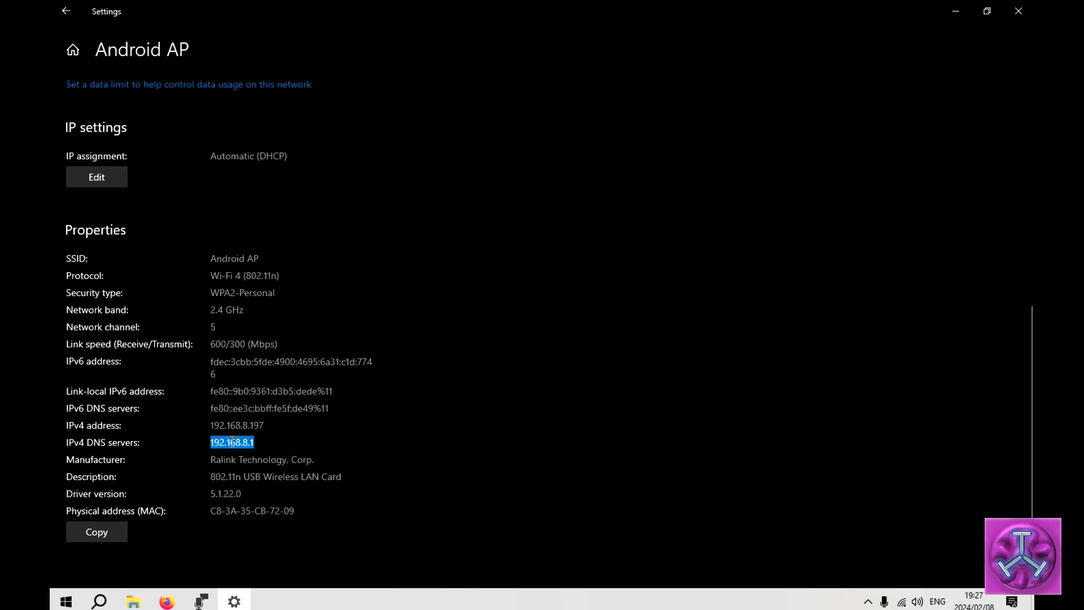
right_click(232, 442)
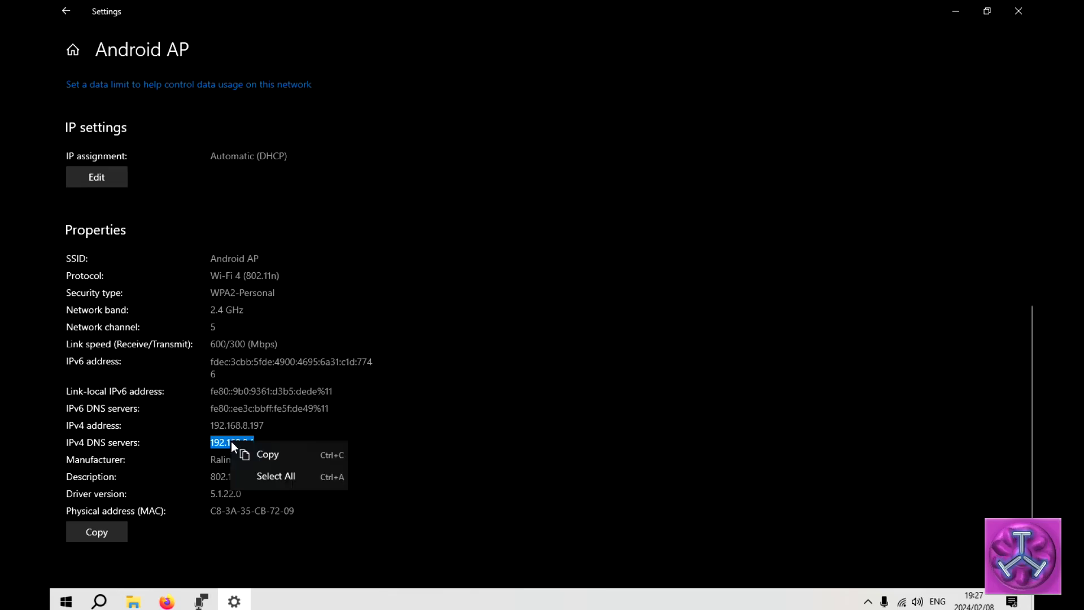
click(269, 455)
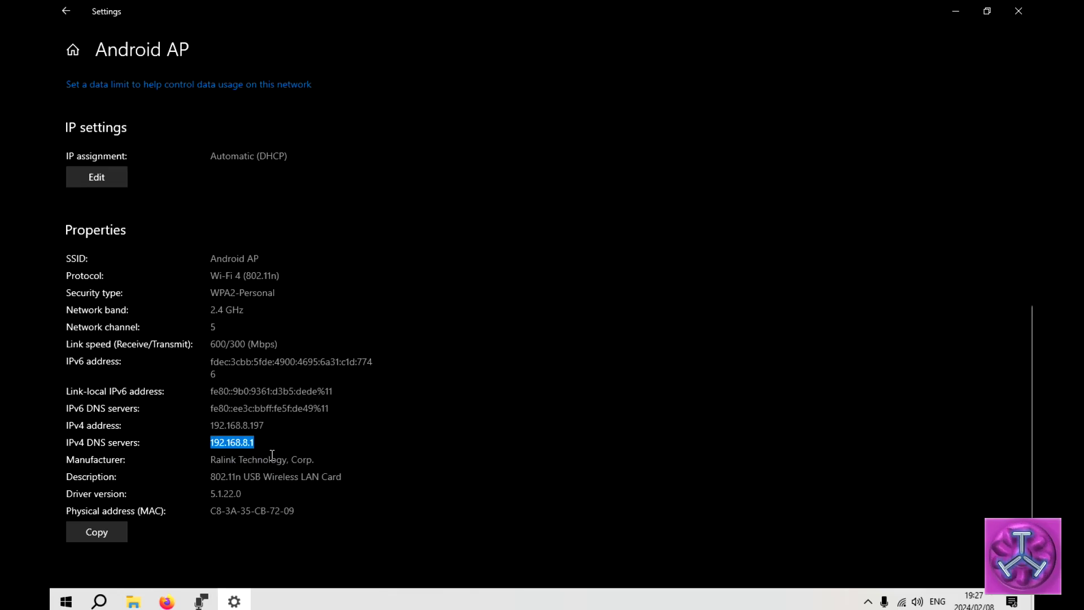
Paste 192.168.8.1 into Firefox's address bar and log in with the router's admin password
click(167, 602)
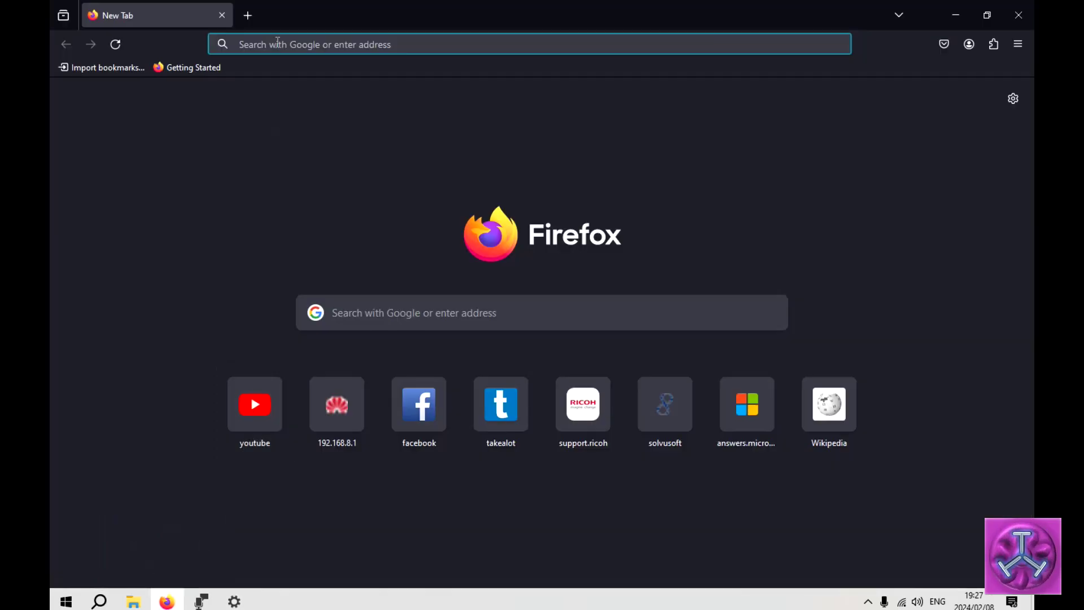
right_click(278, 43)
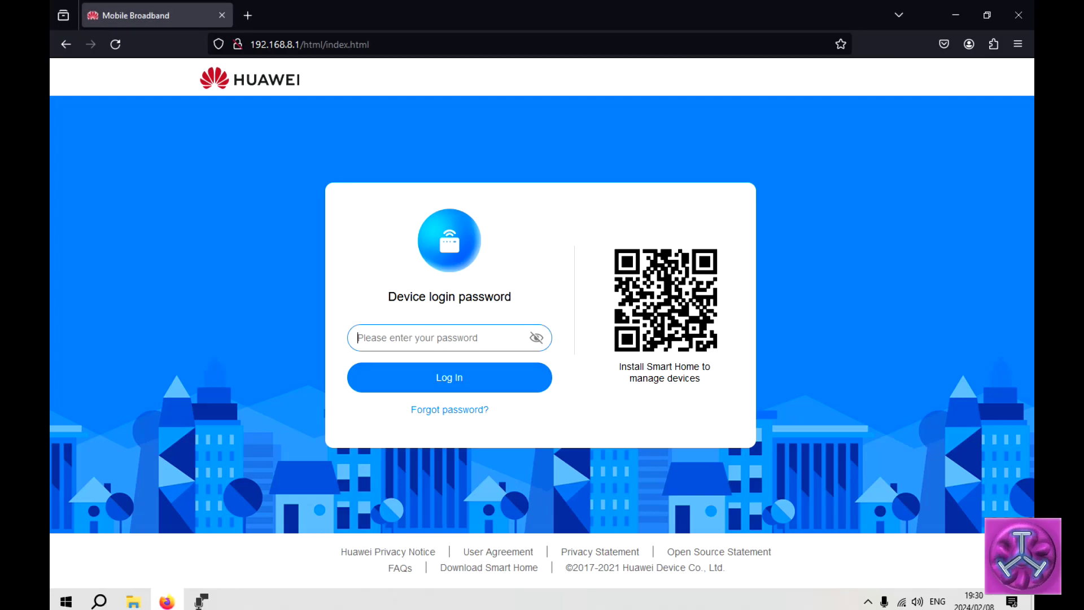
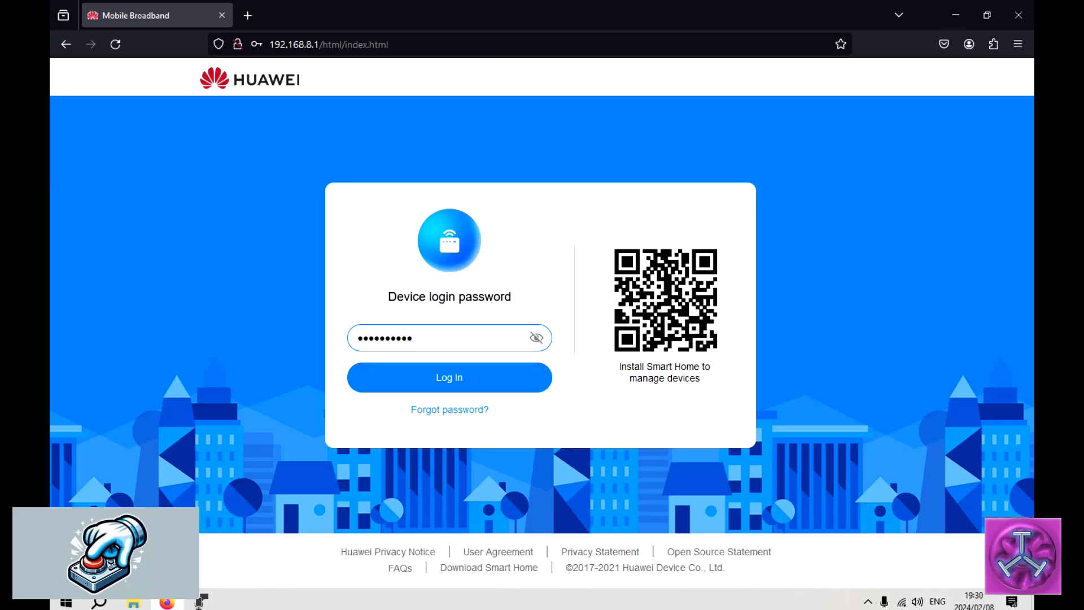
key(Return)
Decline Firefox's offer to save the router password and let the Home dashboard load
click(470, 217)
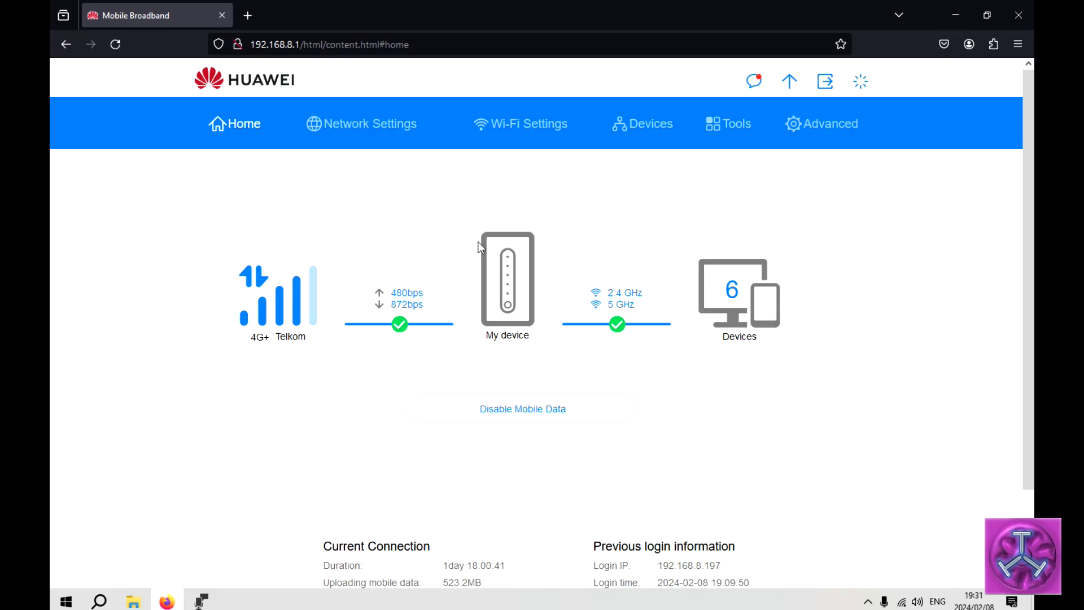
Open the router's Wi-Fi settings and scroll down toward the channel options
click(524, 126)
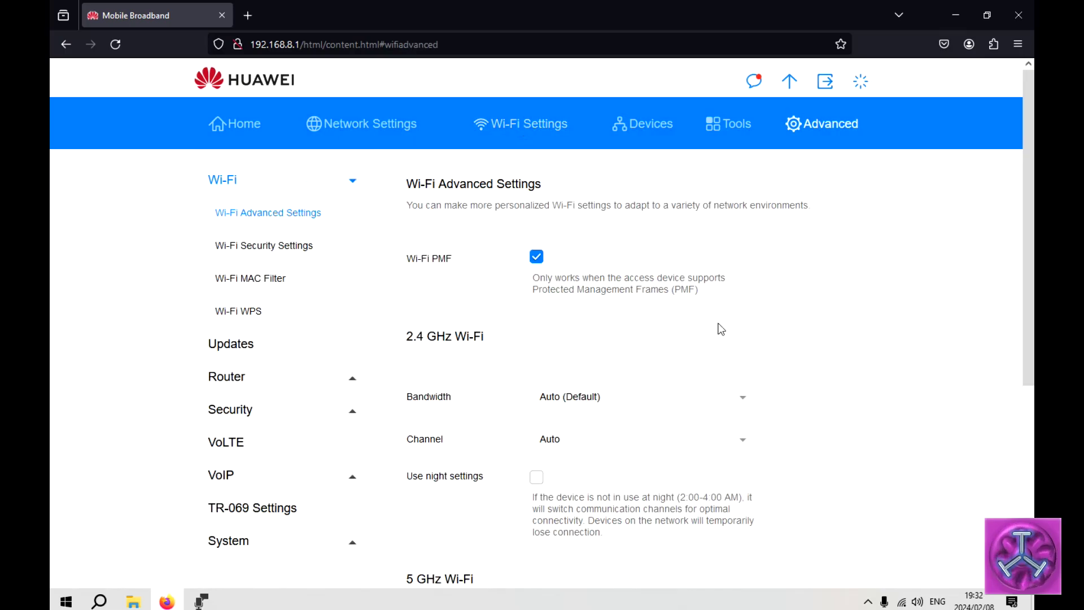
scroll(720, 327, down, 3)
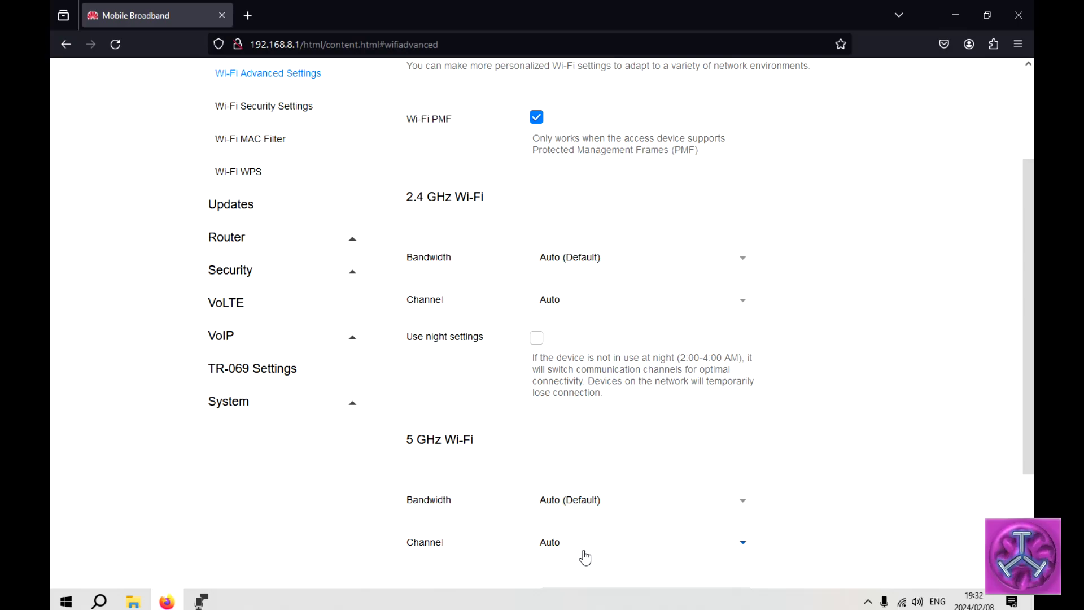
Pick channel 5 in the 2.4 GHz Channel dropdown and channel 40 in the 5 GHz dropdown
click(738, 300)
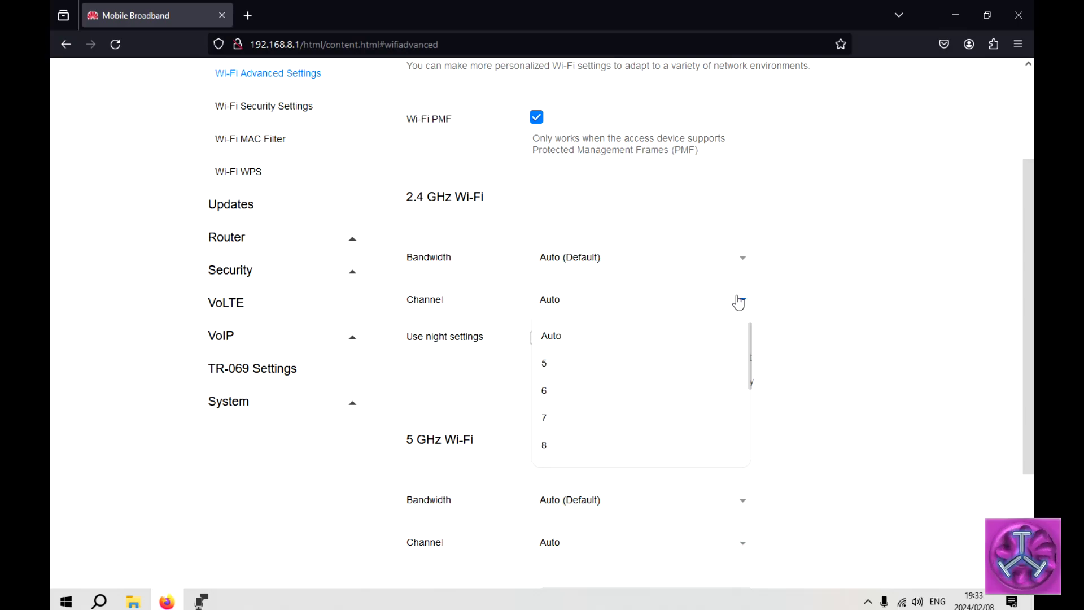
click(596, 368)
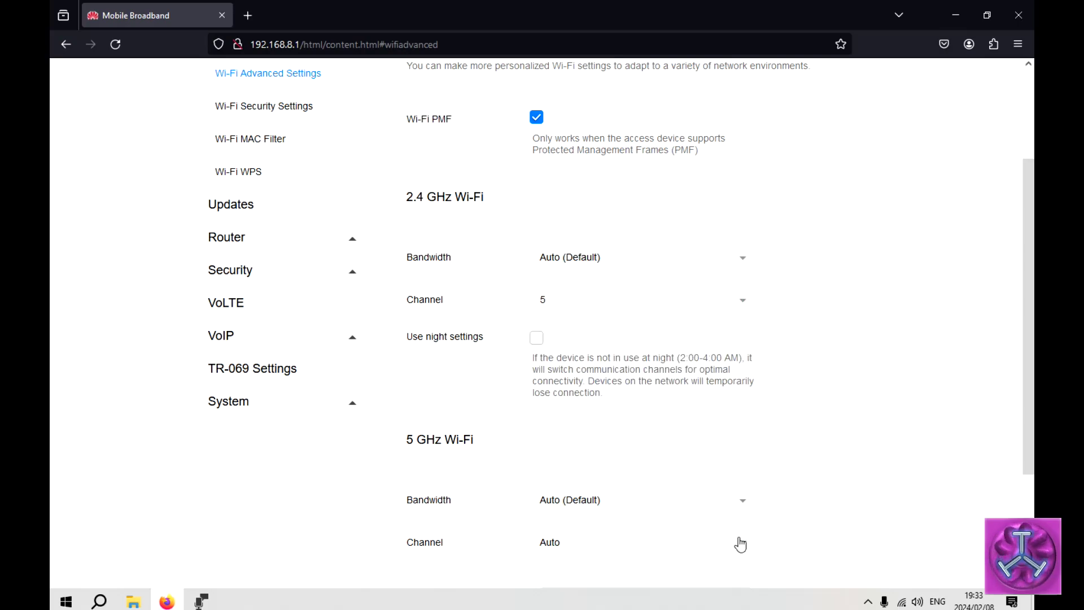
click(690, 543)
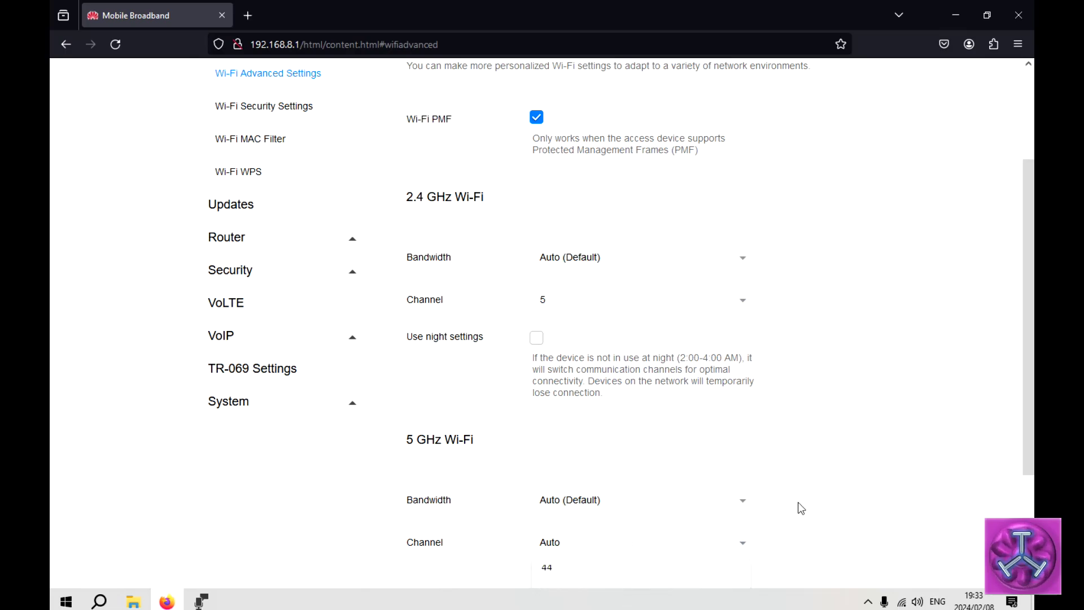
scroll(734, 479, down, 5)
click(587, 432)
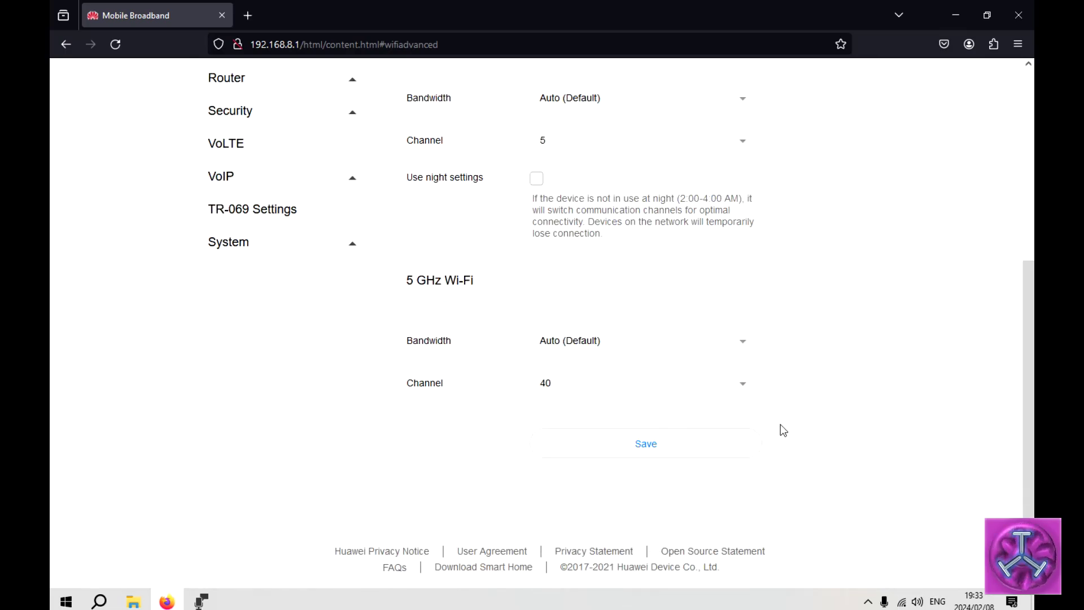